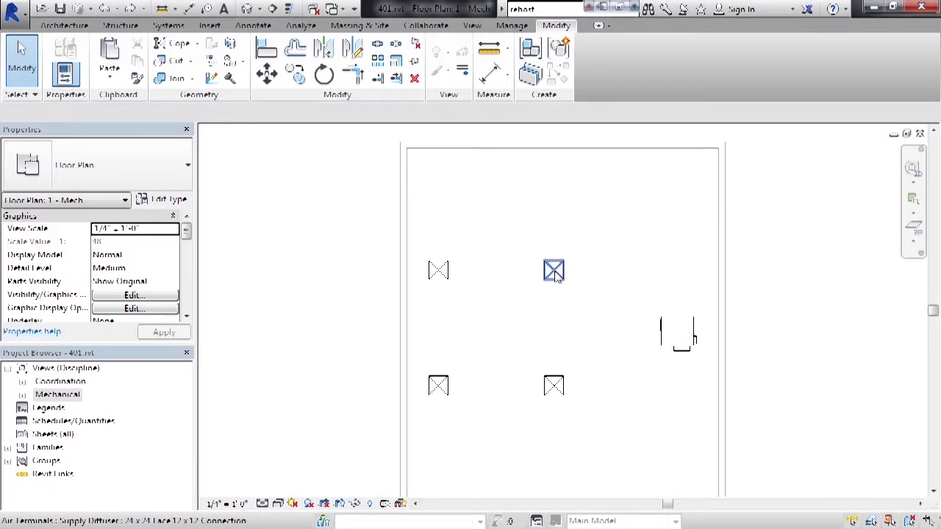
Radially array the upper-right supply diffuser about the center of the diffuser below it, with the second member at 45° clockwise and 4 members
left_click(555, 272)
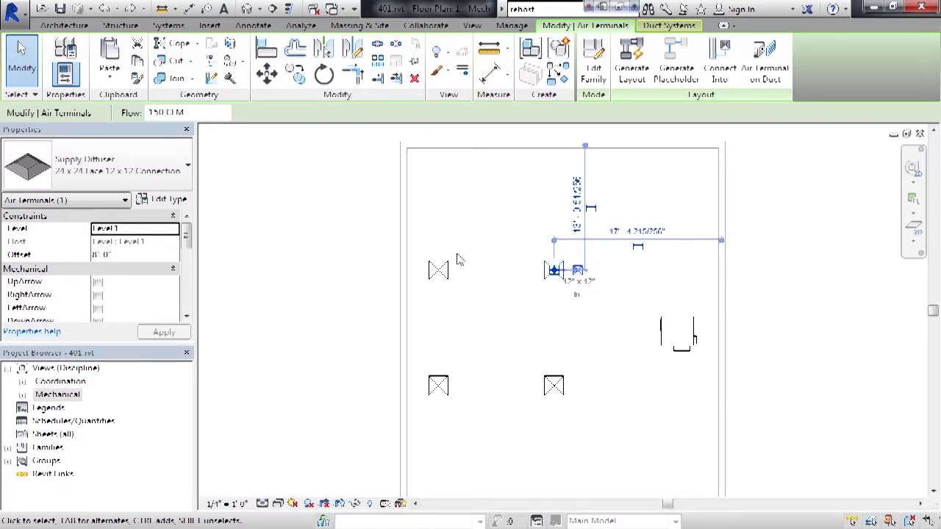
left_click(378, 64)
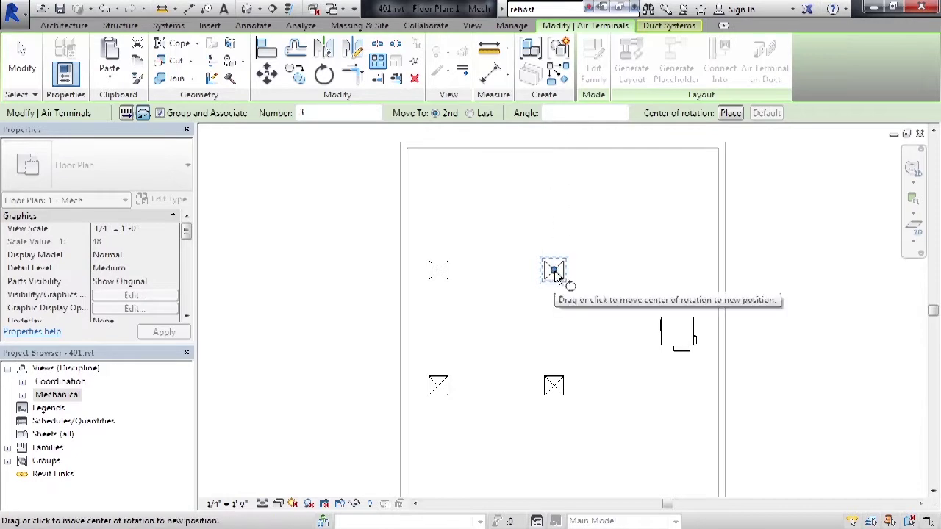
left_click_drag(553, 272, 565, 397)
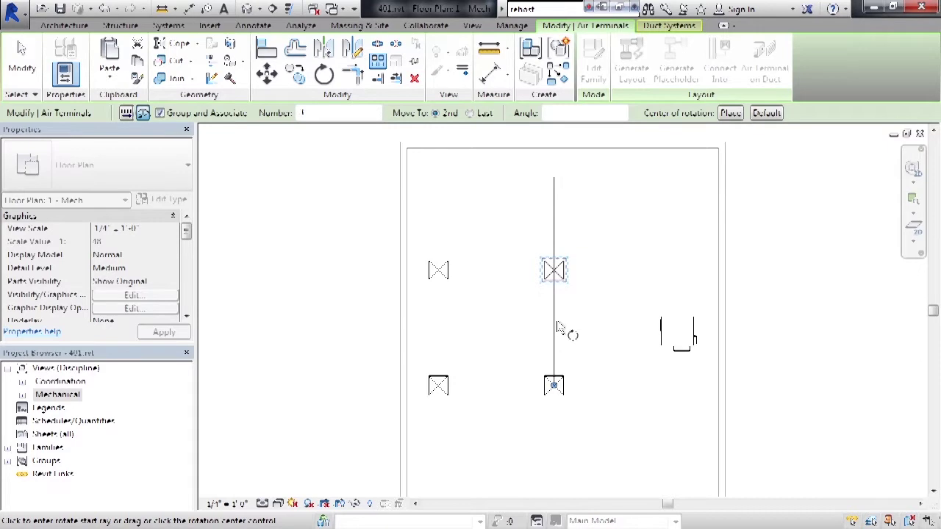
left_click(557, 325)
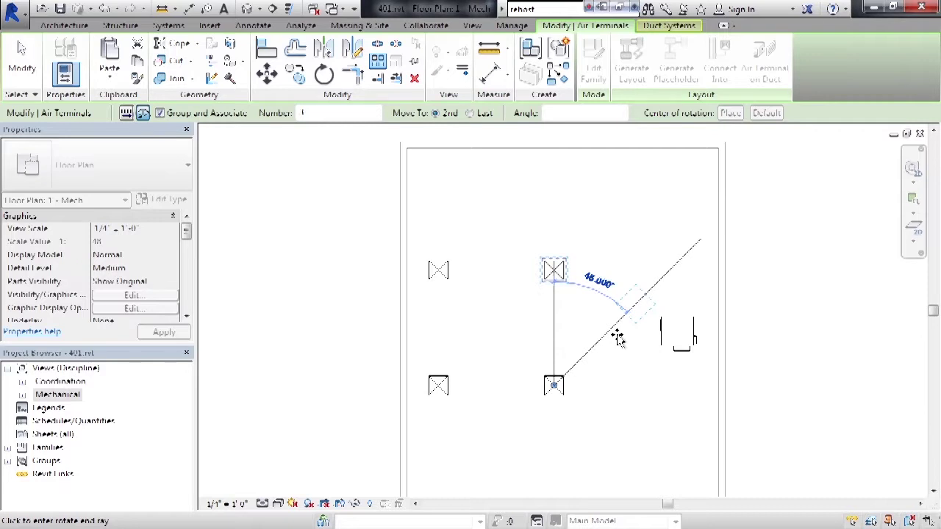
left_click(615, 334)
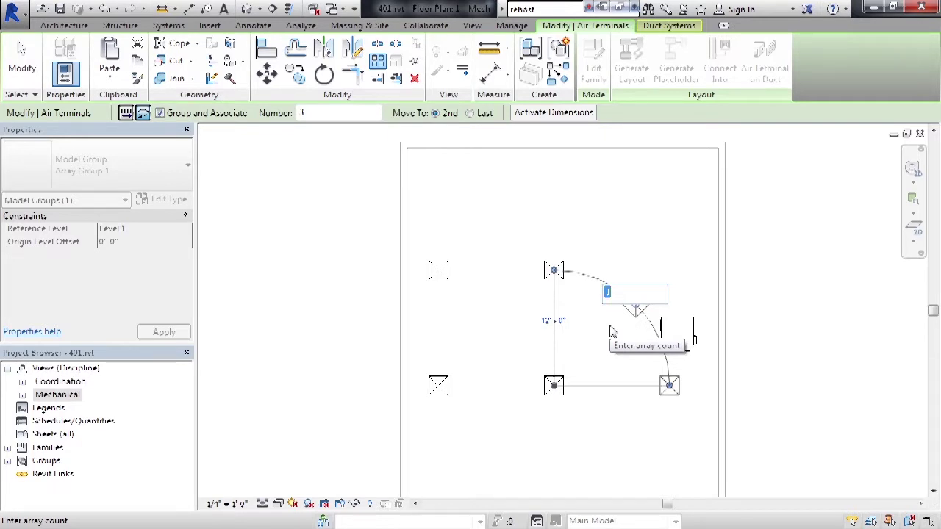
type("4")
key("Return")
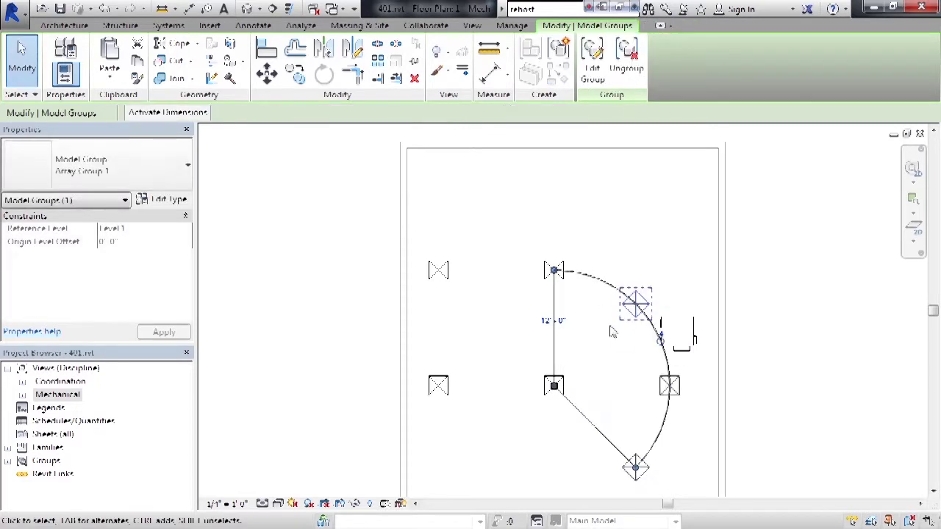
left_click(636, 208)
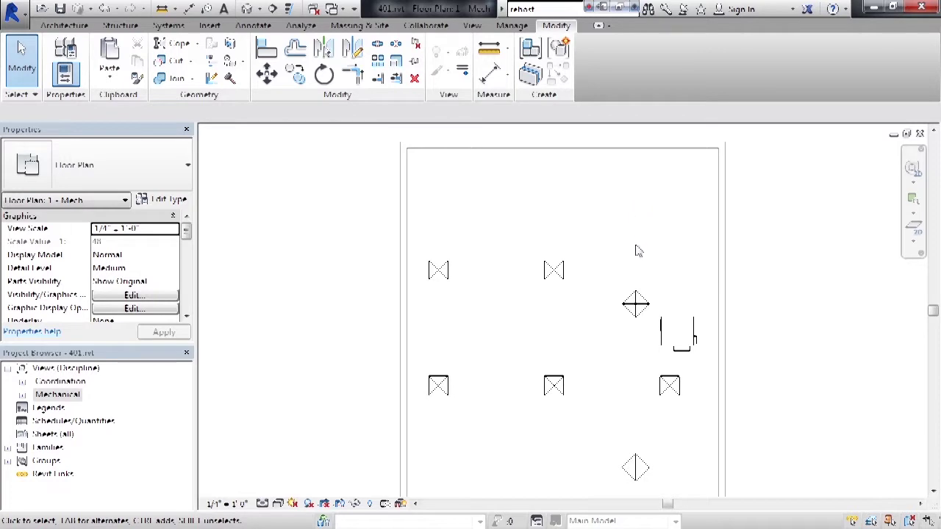
Set the member count of the radial diffuser array to 5
left_click(641, 308)
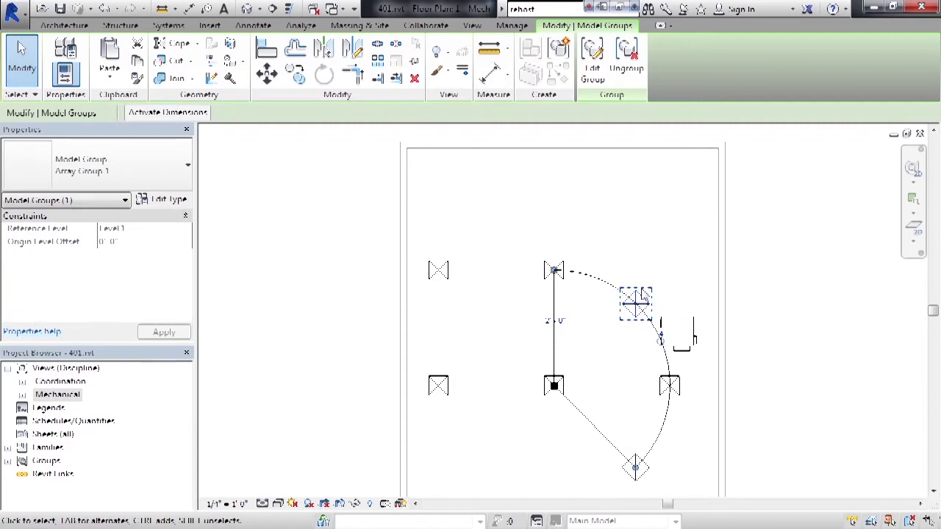
left_click(661, 335)
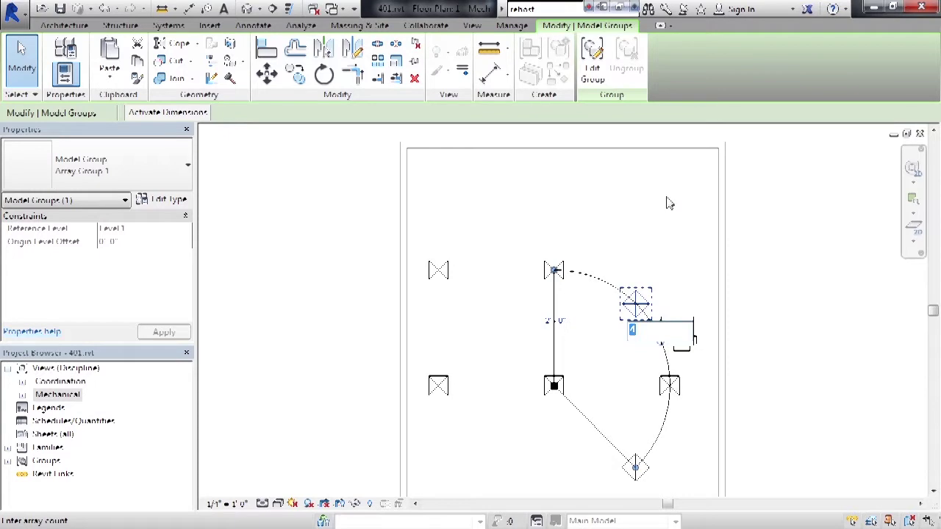
type("5")
key("Return")
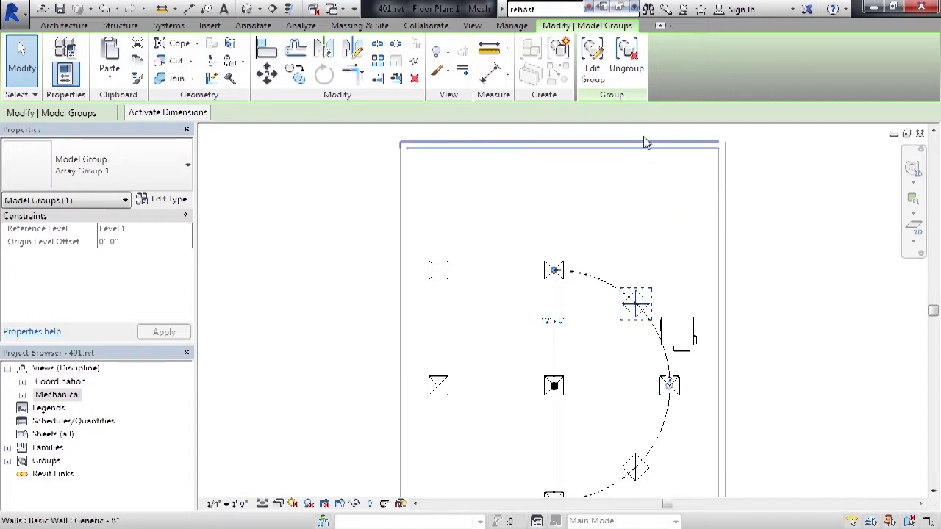
Ungroup the array's diagonal member beside the upper-right diffuser, and check the remaining members by selecting them
left_click(627, 66)
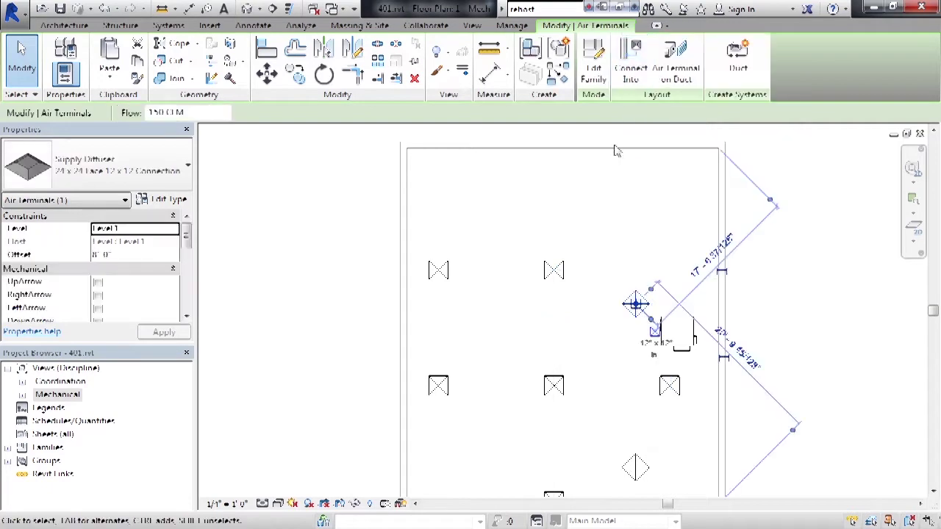
left_click(596, 212)
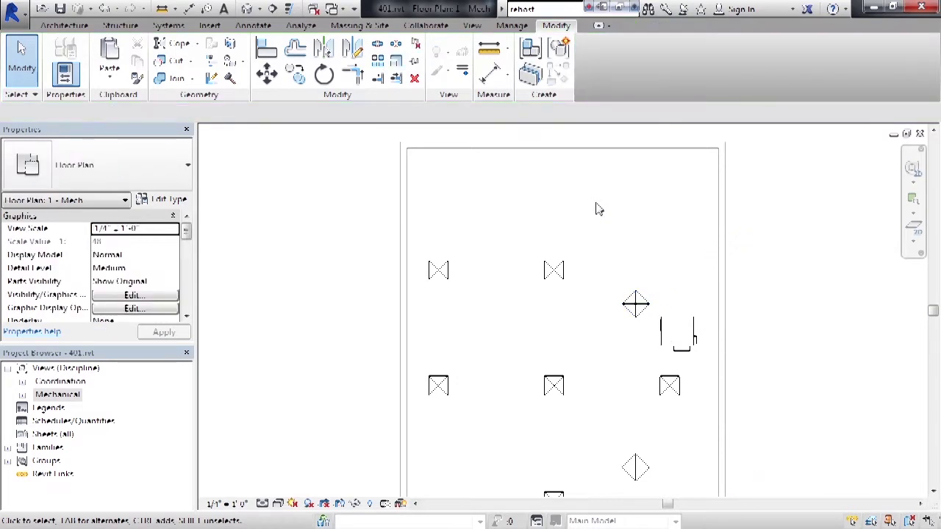
left_click(673, 390)
left_click(635, 466)
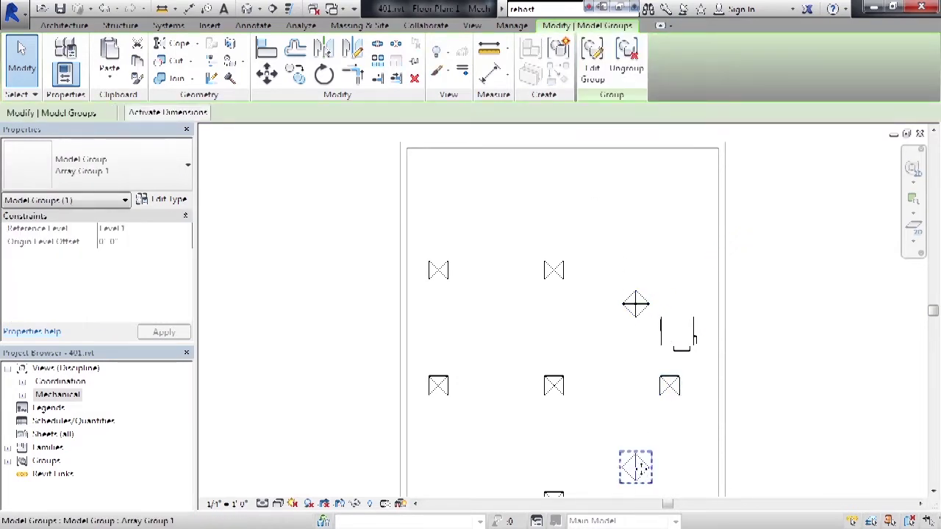
left_click(630, 434)
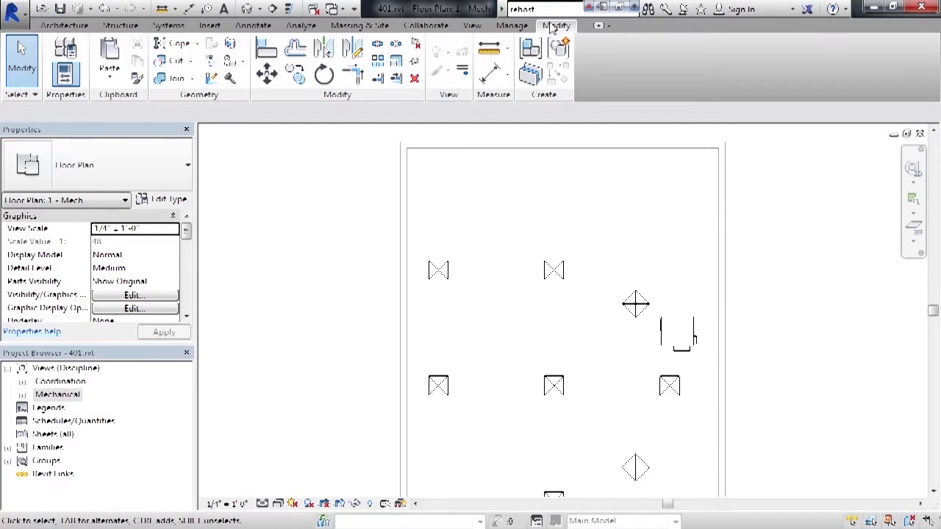
Radially array the upper-left diffuser about the center of the diffuser below it, with 4 members and the last one 90° counterclockwise
left_click(378, 62)
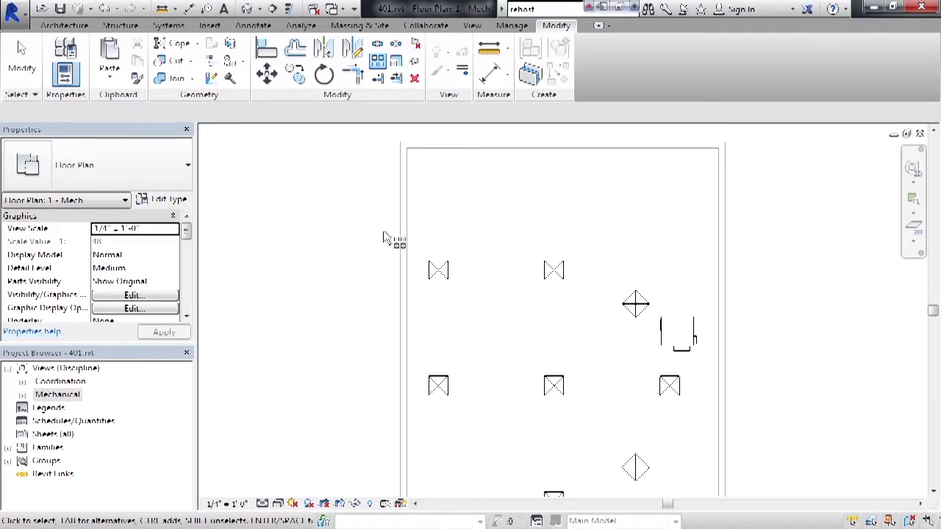
left_click(447, 298)
key("r")
key("o")
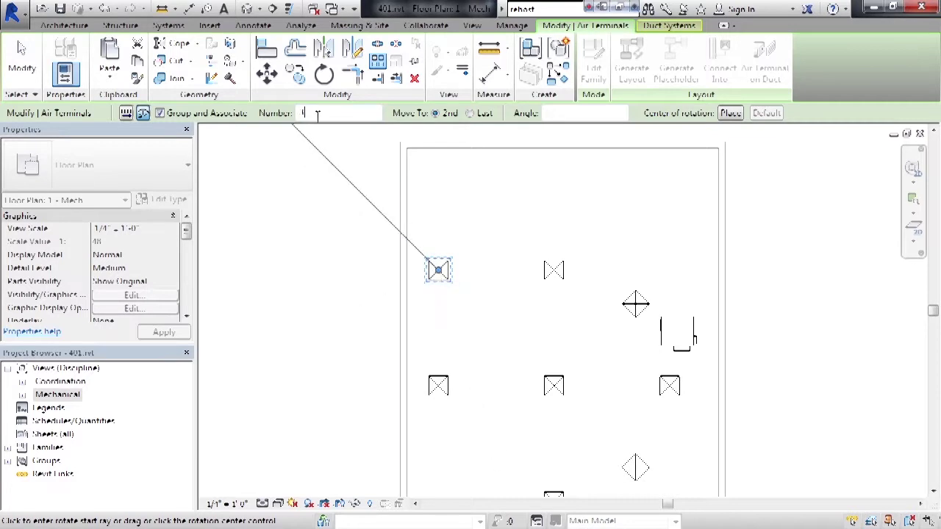
type("4")
left_click(471, 115)
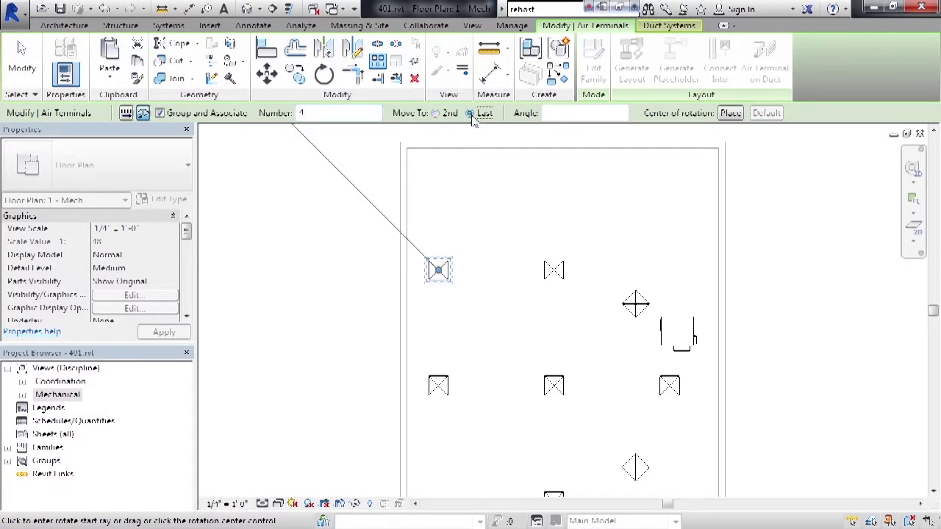
left_click(439, 272)
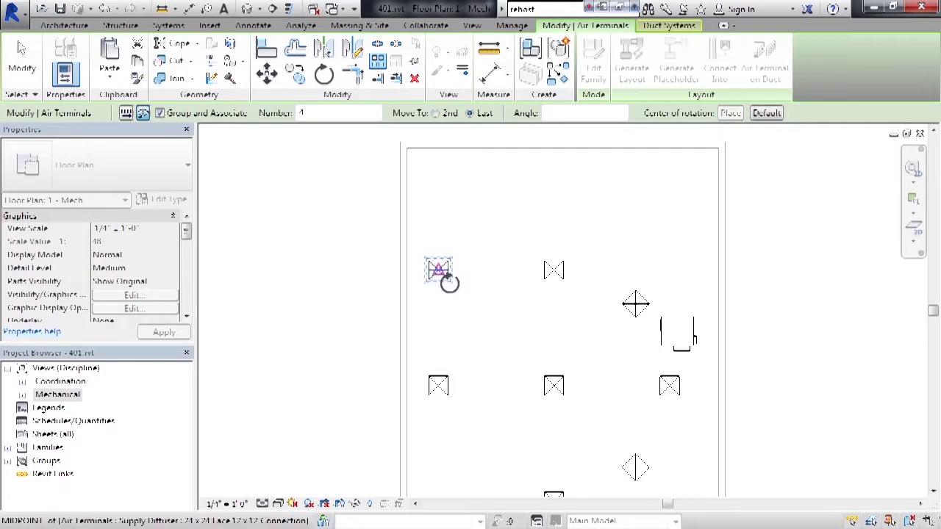
left_click(438, 385)
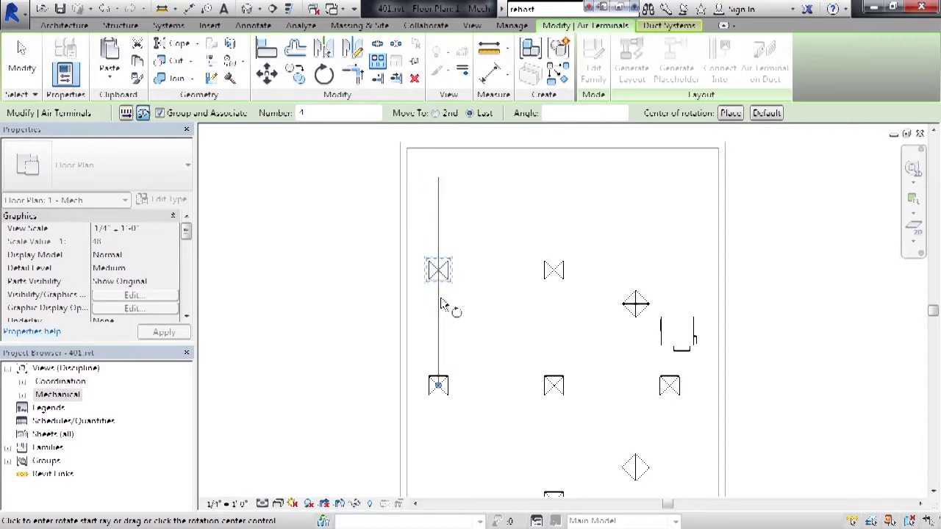
left_click(442, 306)
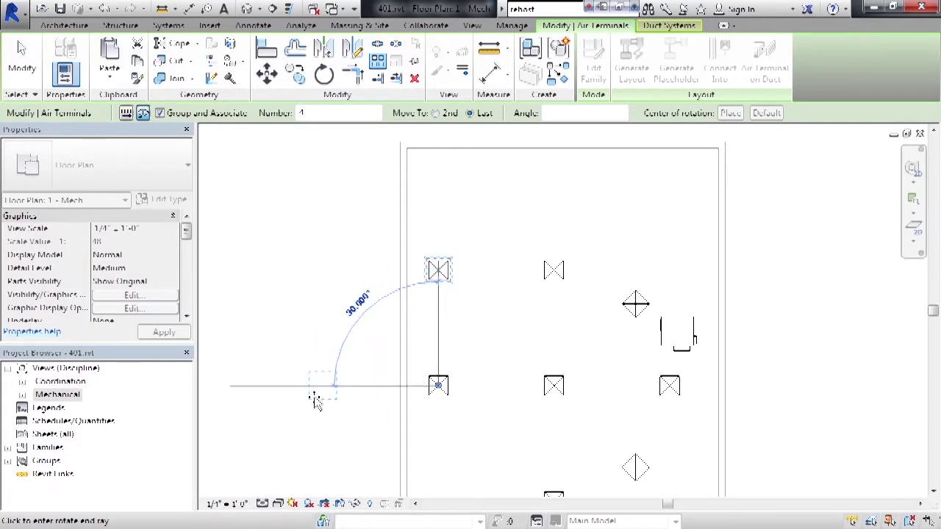
left_click(315, 401)
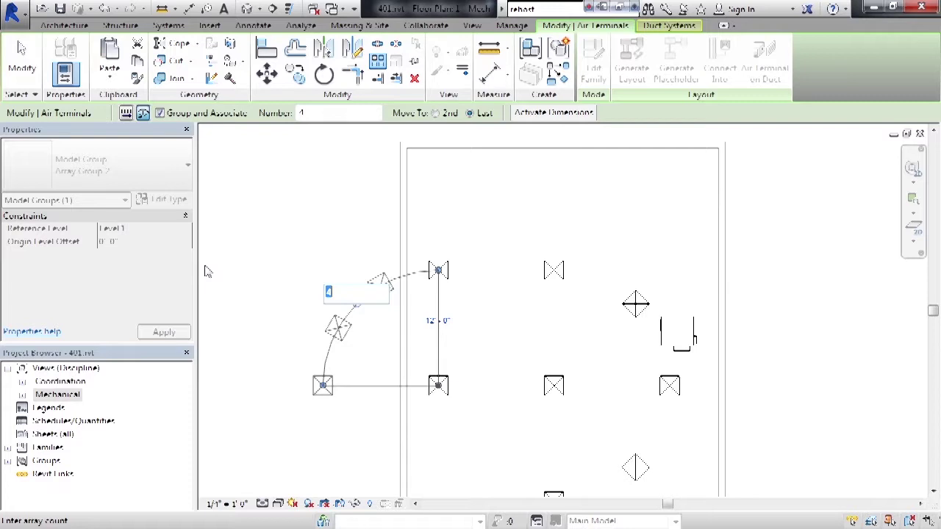
Set the member count of the array around the lower-left diffuser to 5
type("5")
key("Return")
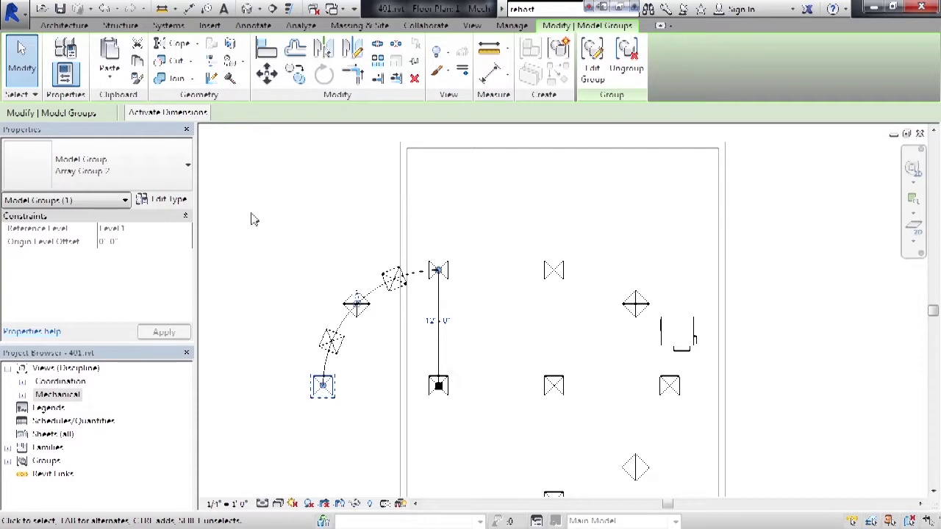
left_click(251, 219)
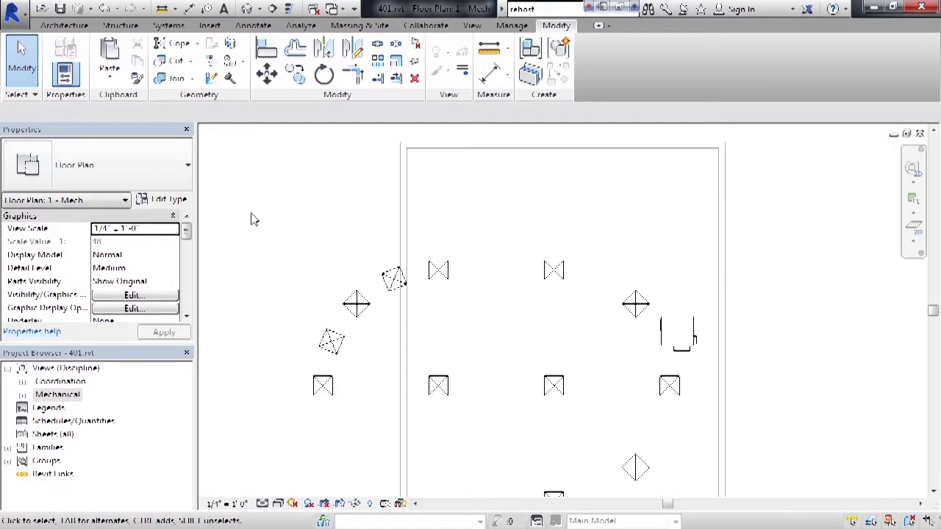
Undo both radial arrays to restore the original four diffusers
left_click(103, 10)
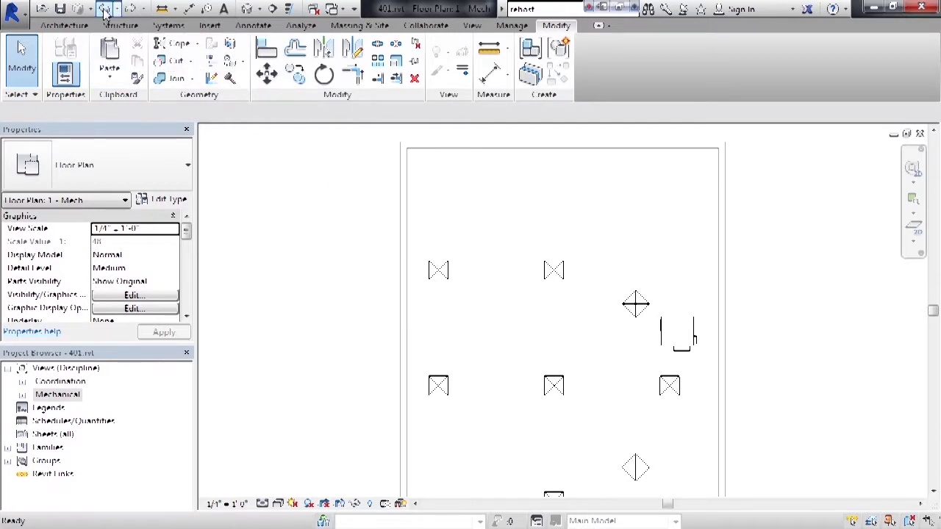
left_click(104, 10)
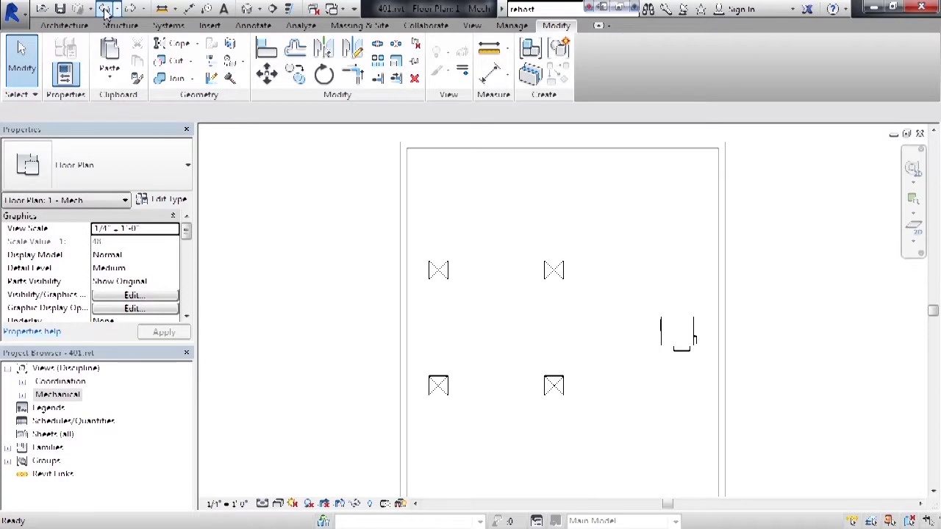